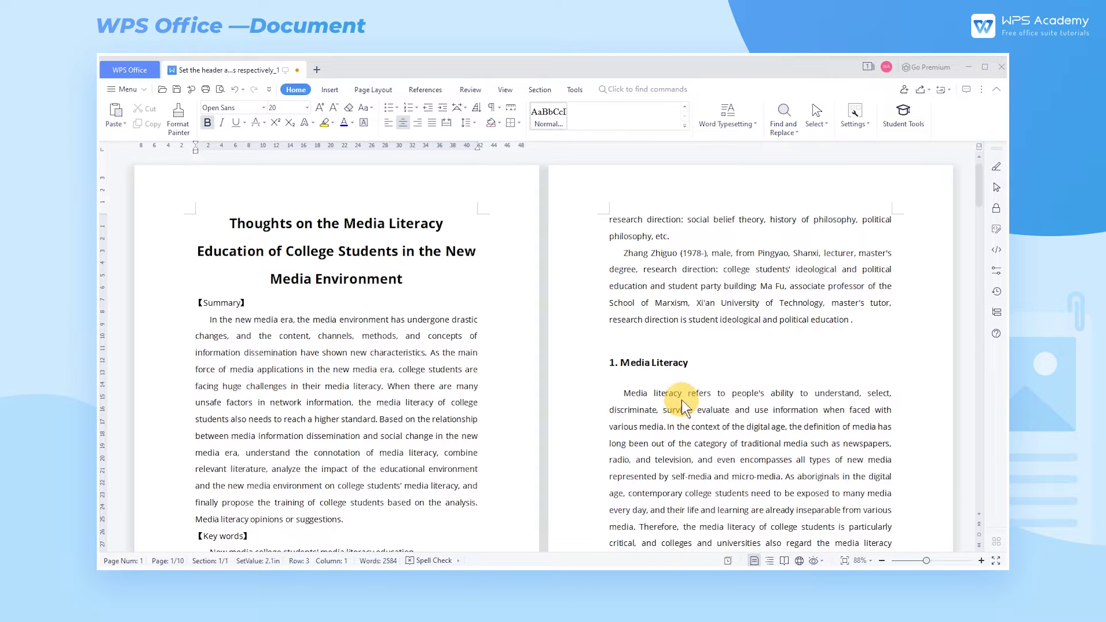
- Turn on a different first page and type 'WPS Academy' in the first-page header
double_click(356, 200)
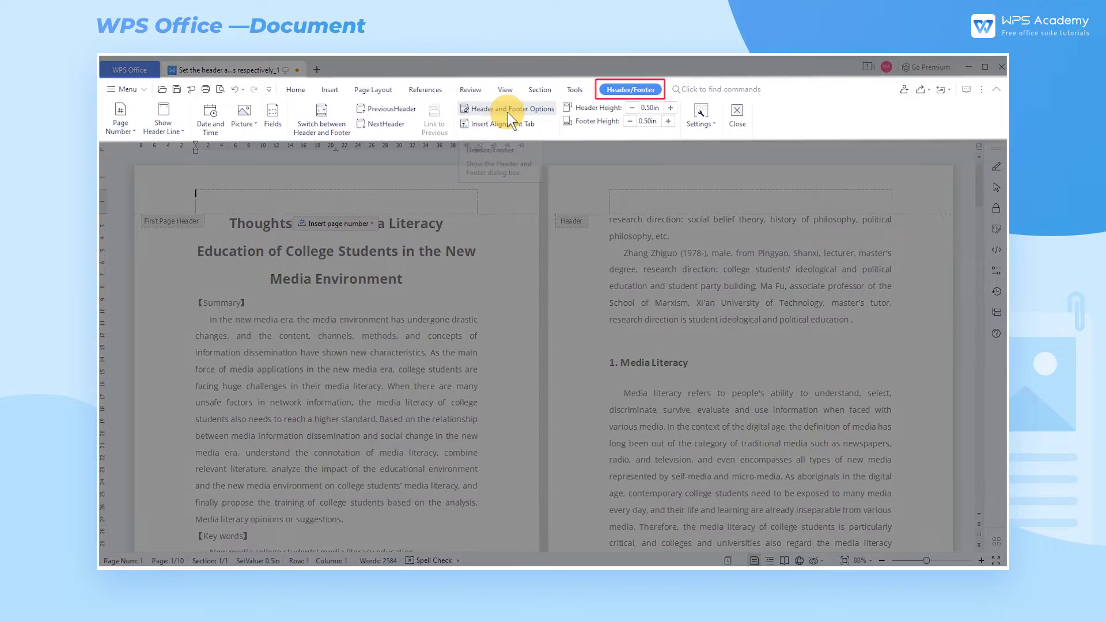
click(507, 112)
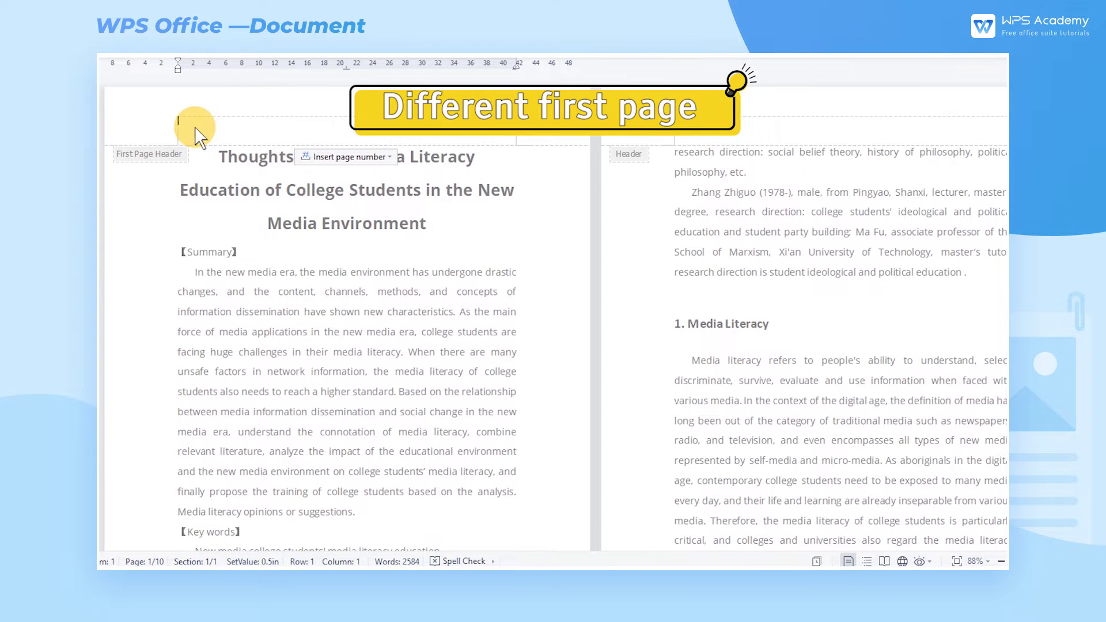
text(WPS Acade)
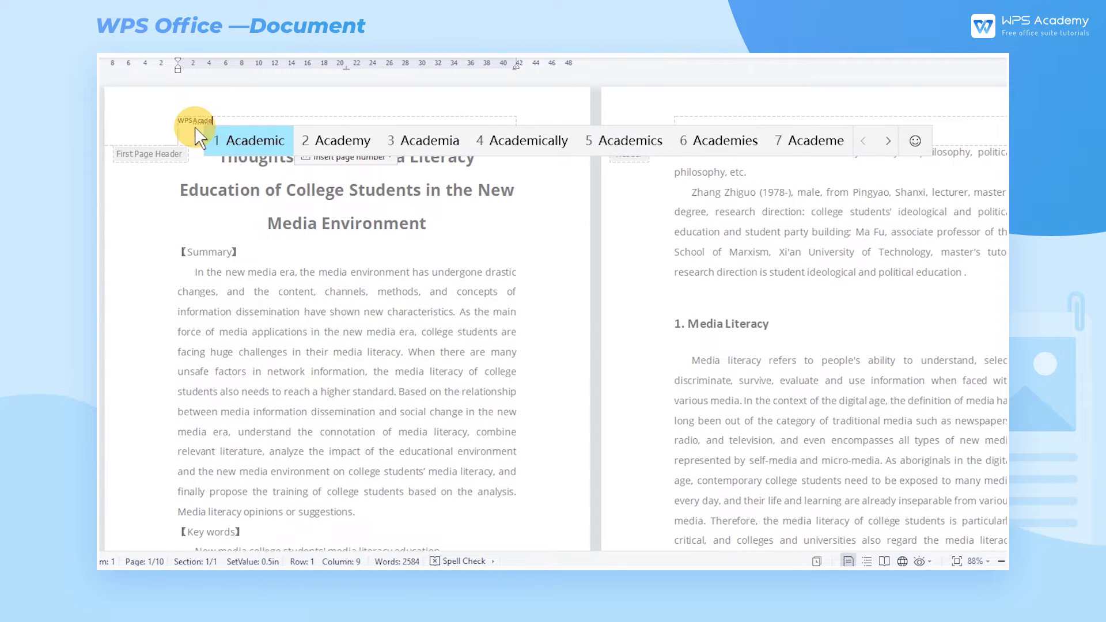
text(my)
key(space)
- Copy the header text into the first-page footer and close header editing
drag(226, 122, 171, 126)
key(ctrl+c)
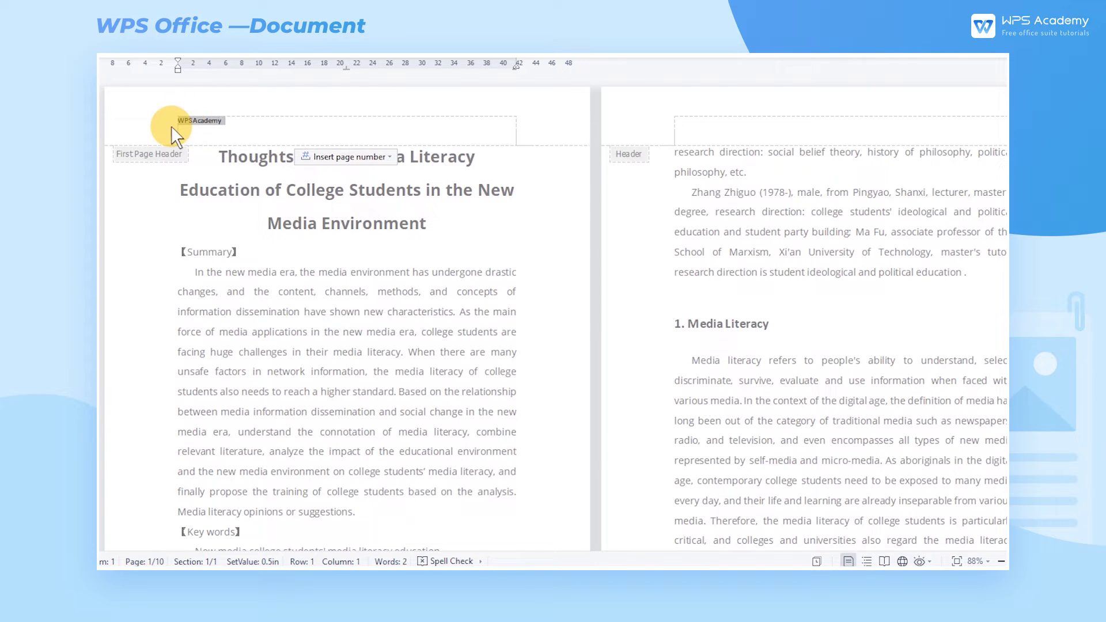
scroll(240, 181, down, 4)
scroll(228, 369, down, 2)
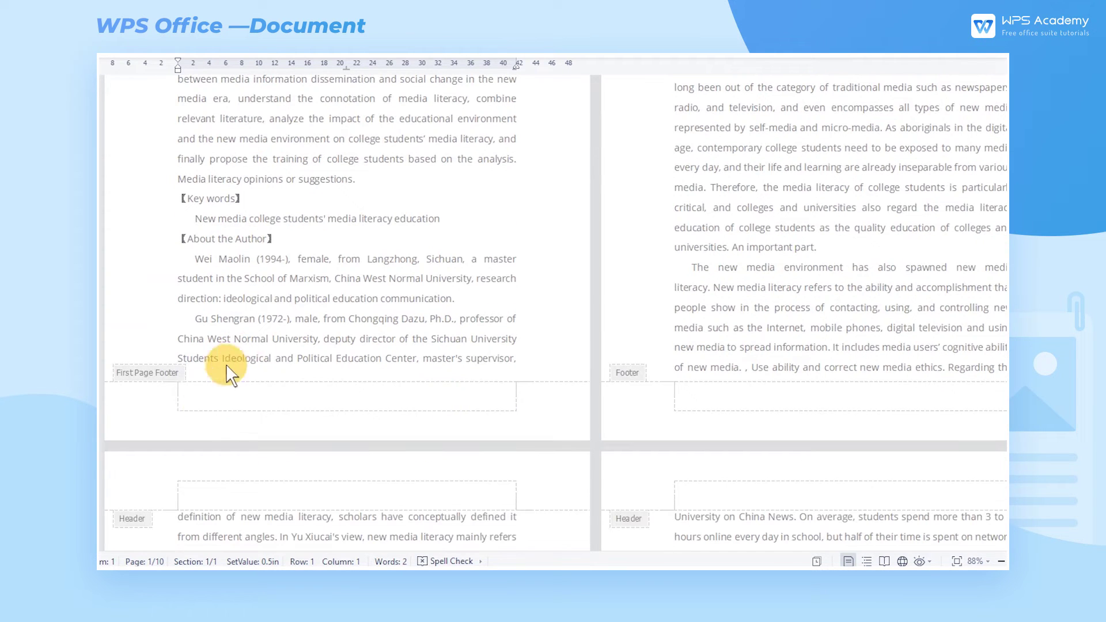
click(198, 403)
key(ctrl+v)
double_click(272, 420)
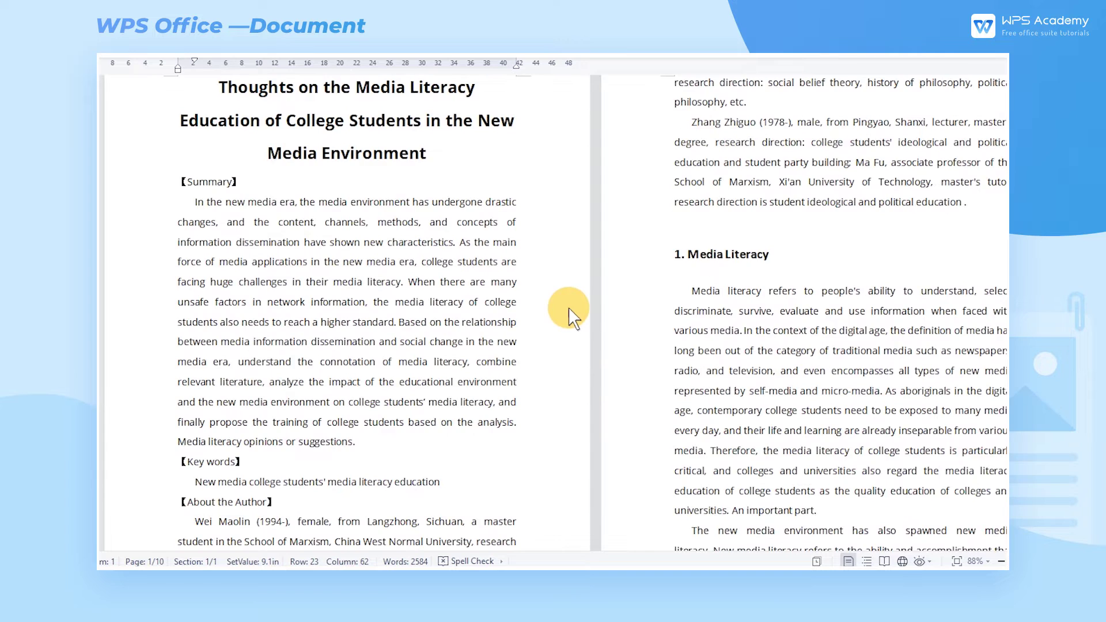
scroll(570, 316, up, 1)
scroll(571, 315, down, 4)
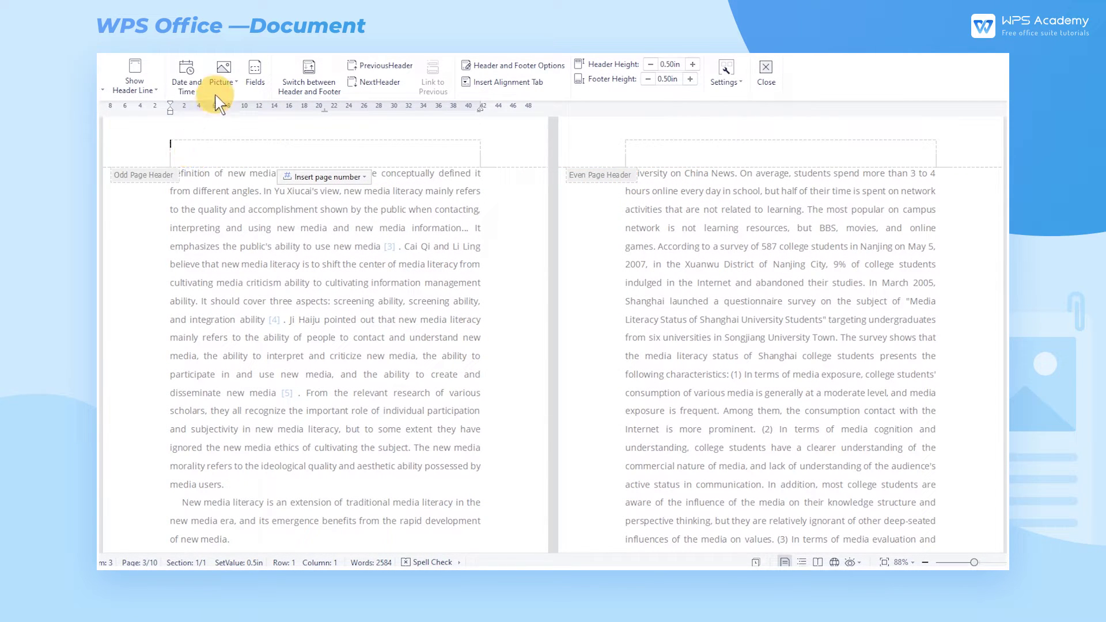
- Insert the WPS Academy logo picture into the odd-page header and position it
click(222, 75)
click(406, 173)
click(749, 471)
drag(363, 164, 297, 154)
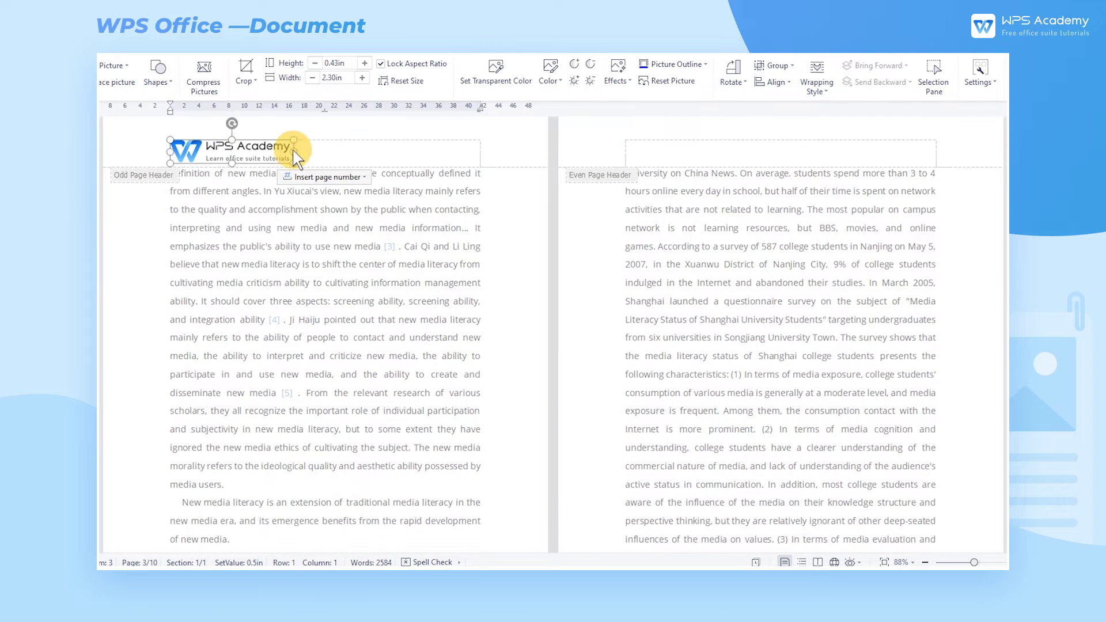
- Insert the date 10/27/2021 into the even-page header
click(659, 154)
click(196, 78)
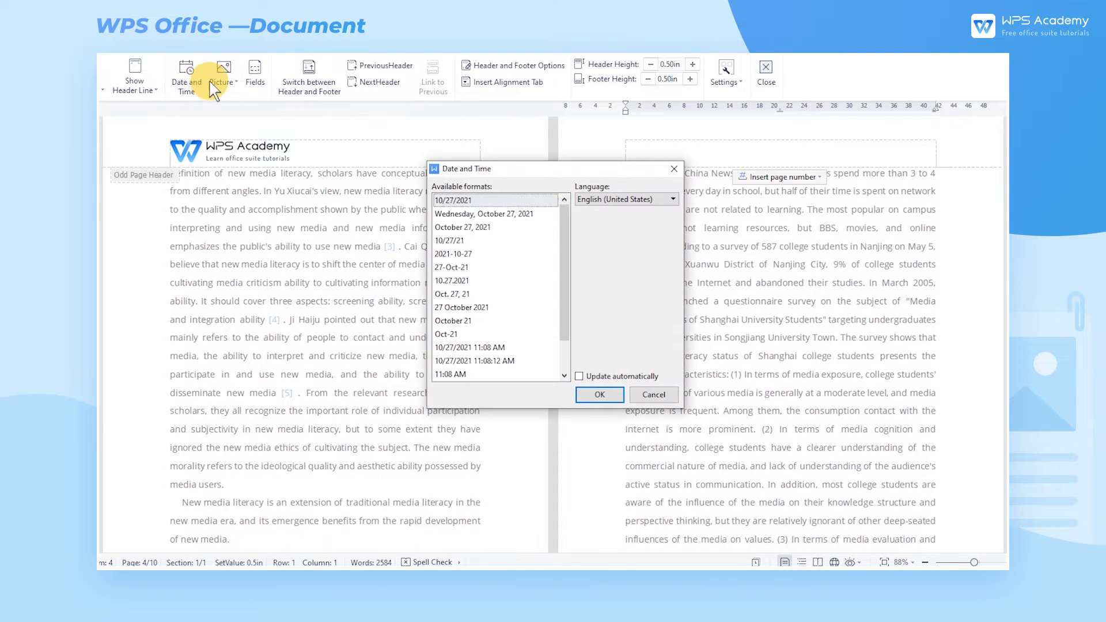
click(599, 395)
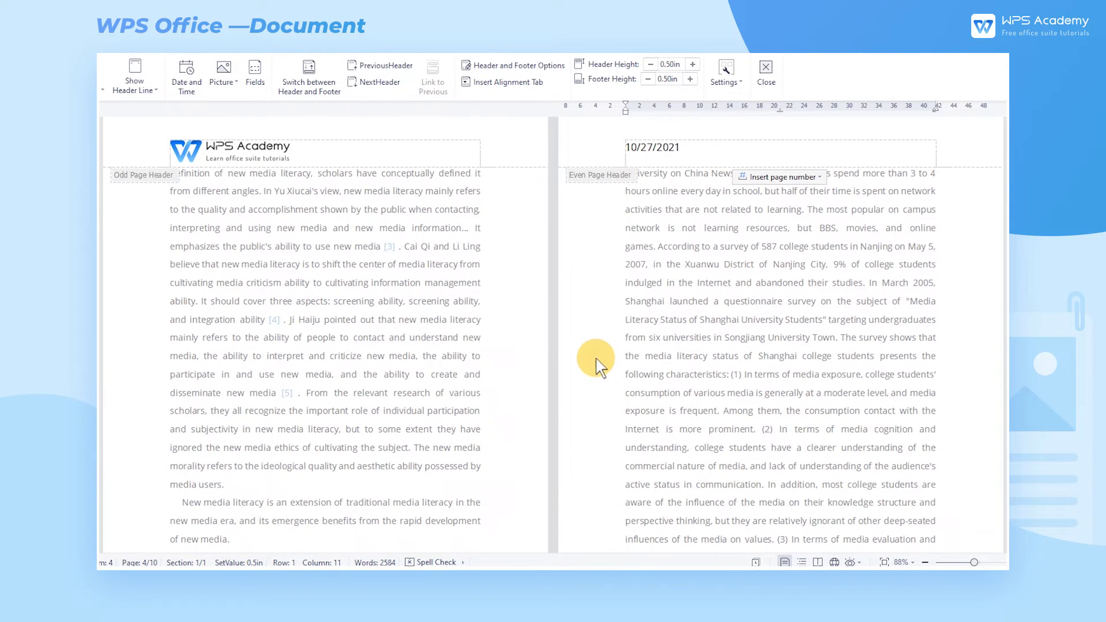
- Go to the page footers and enter 1 in the even-page footer
scroll(594, 360, down, 2)
scroll(596, 358, down, 2)
scroll(597, 361, down, 1)
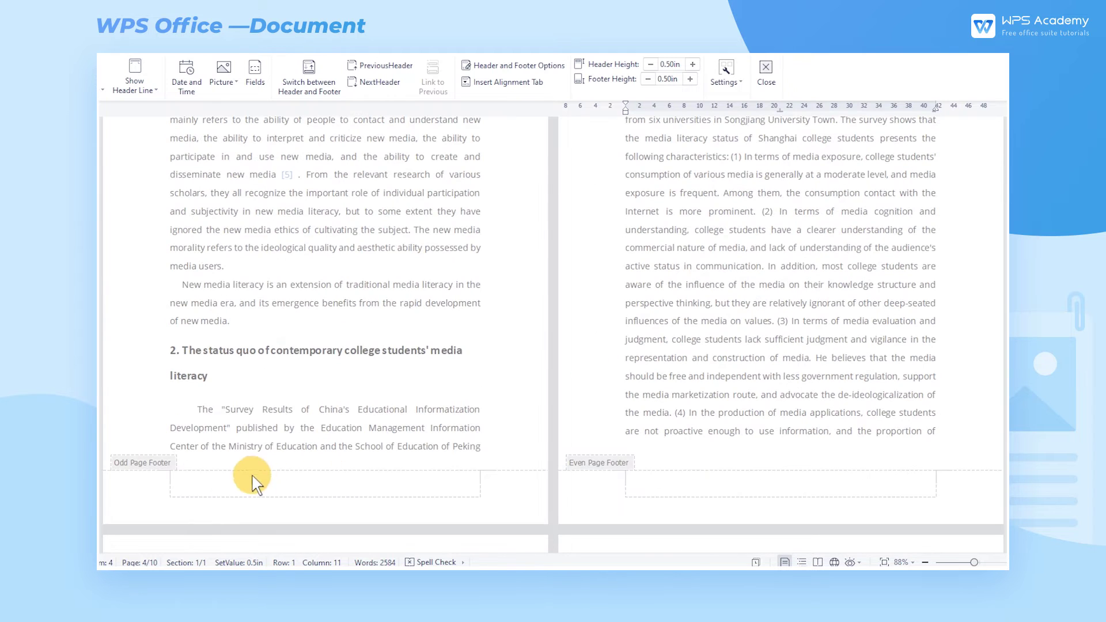
click(180, 489)
text(0)
click(681, 499)
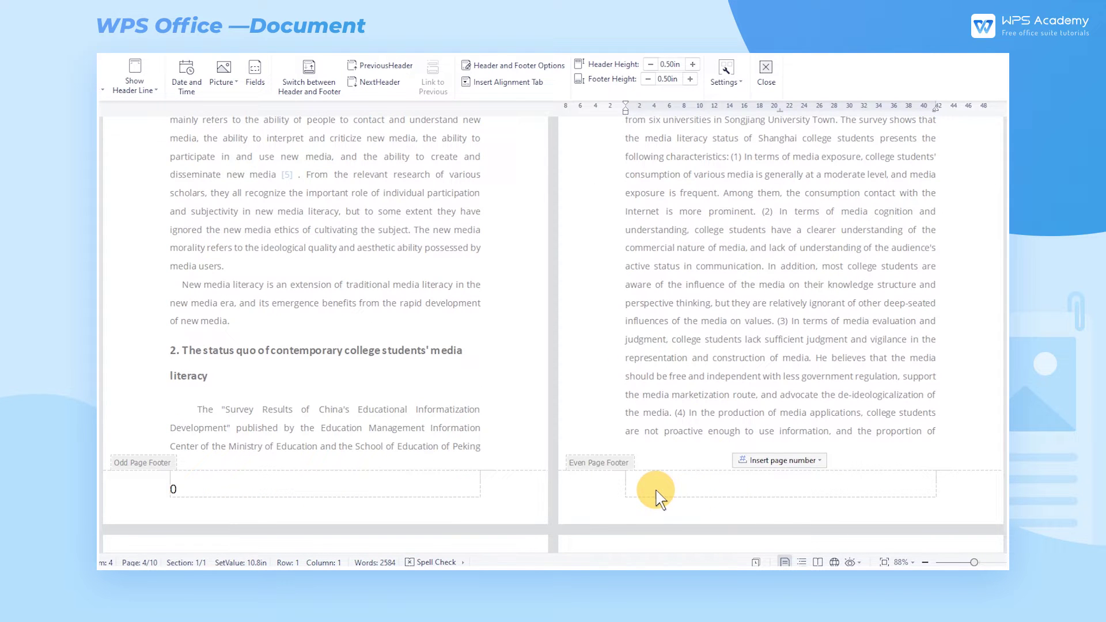
text(1)
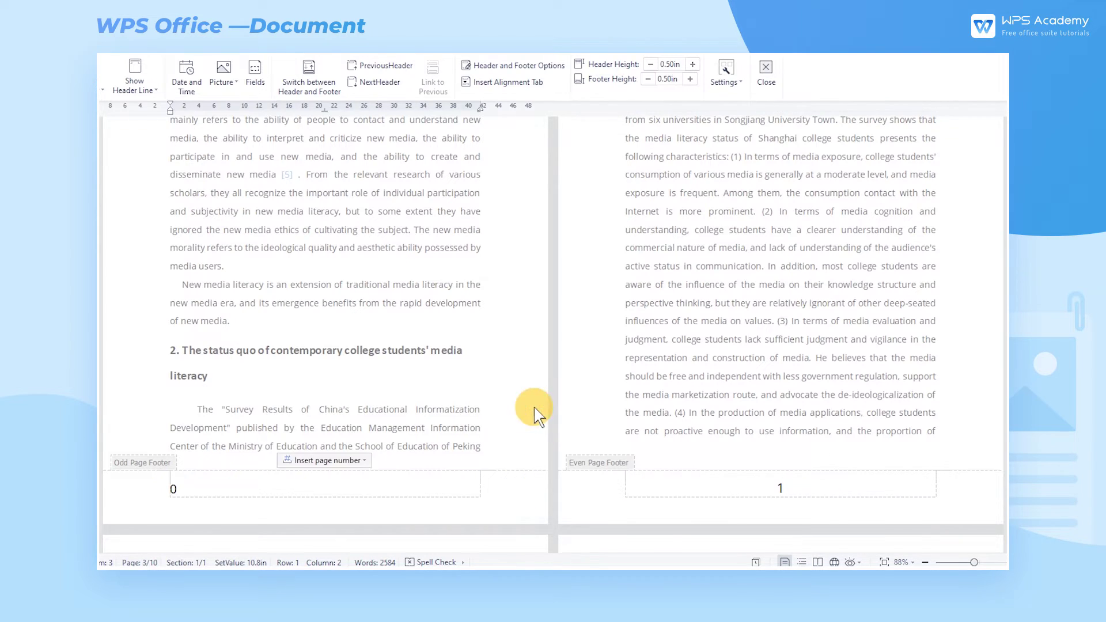
- Close header and footer editing and scroll through the pages
key(Escape)
scroll(534, 415, down, 1)
scroll(534, 415, down, 7)
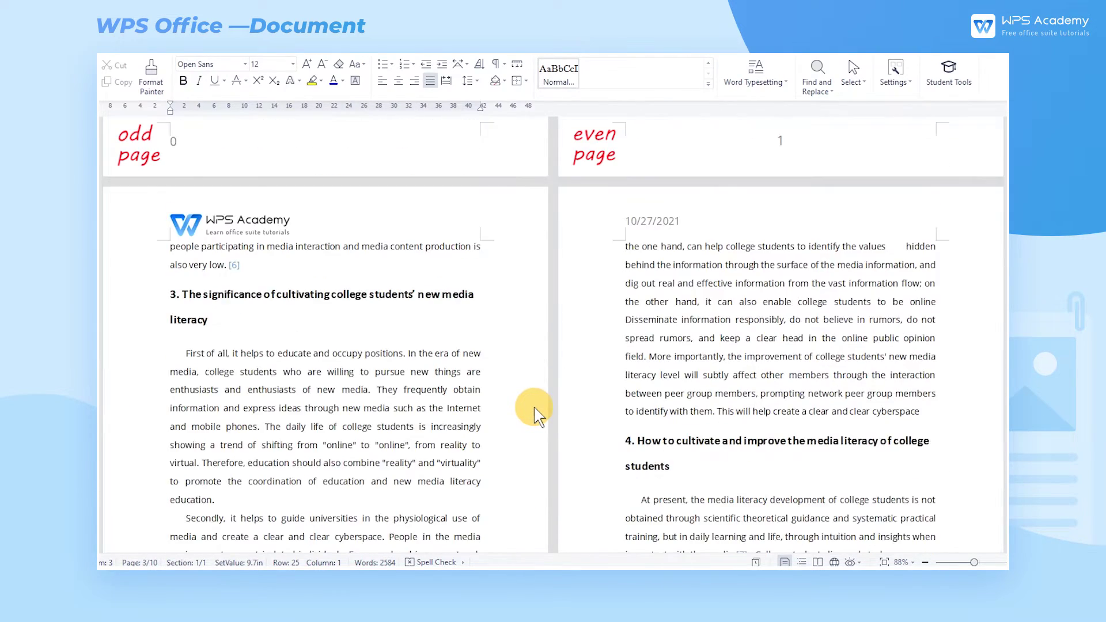
scroll(534, 415, down, 5)
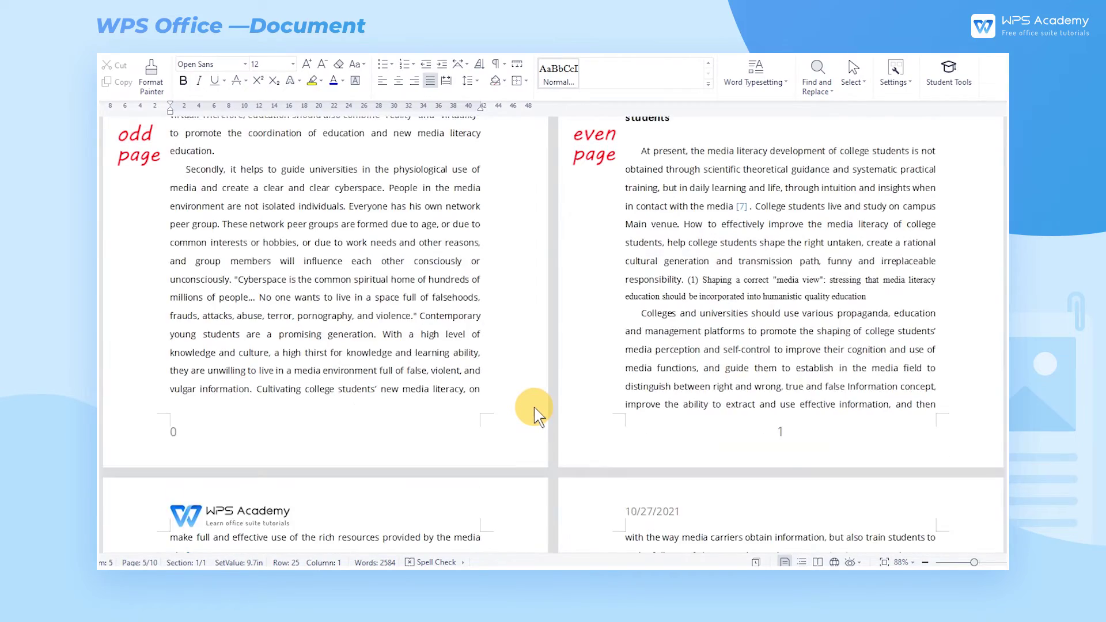
scroll(534, 414, down, 3)
scroll(534, 415, down, 5)
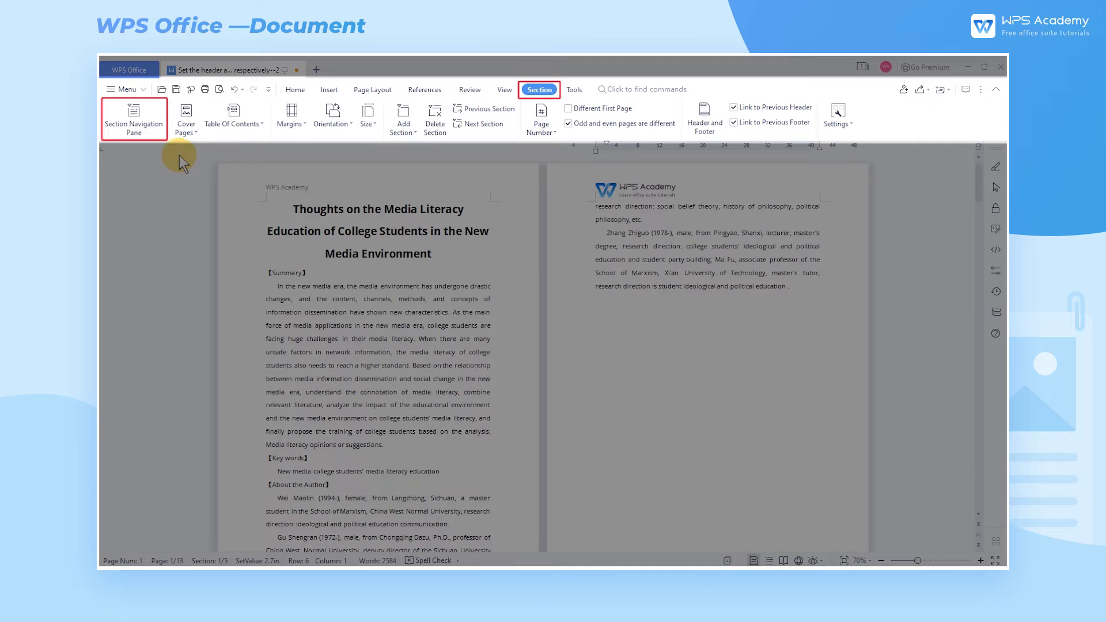
- Use the Section Navigation pane to browse Section 4, then jump to Section 5's first page
click(134, 123)
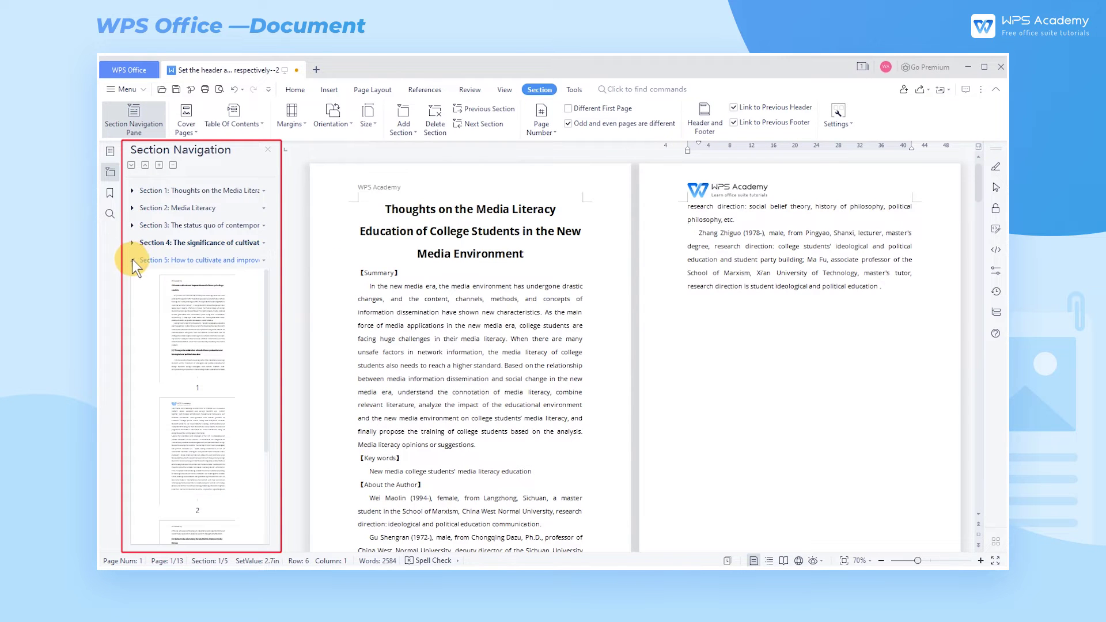
click(133, 260)
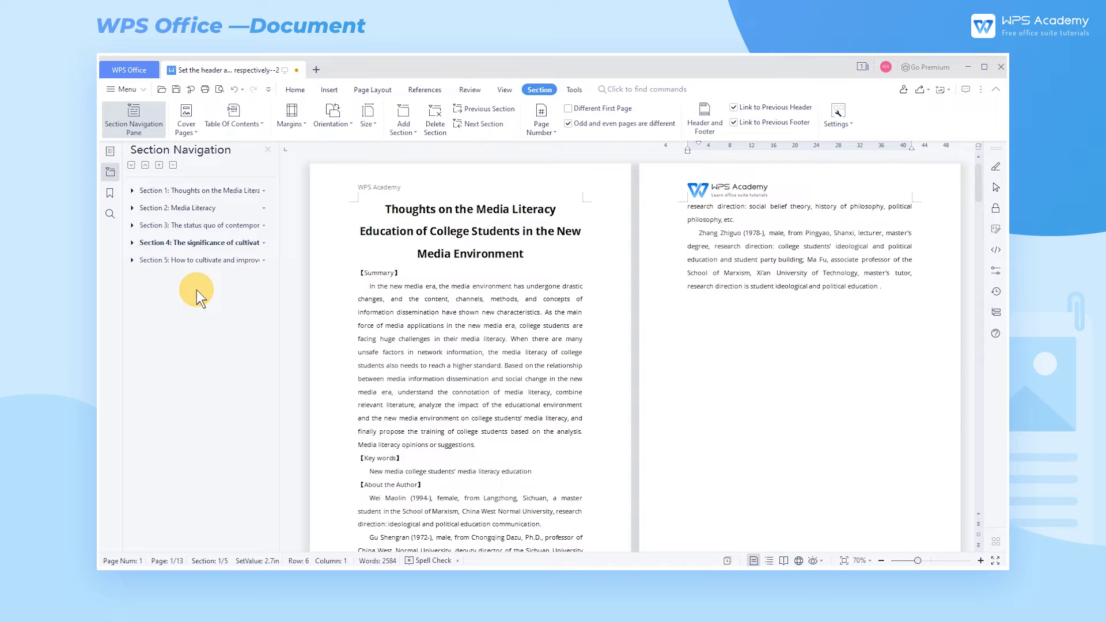
click(199, 246)
click(198, 396)
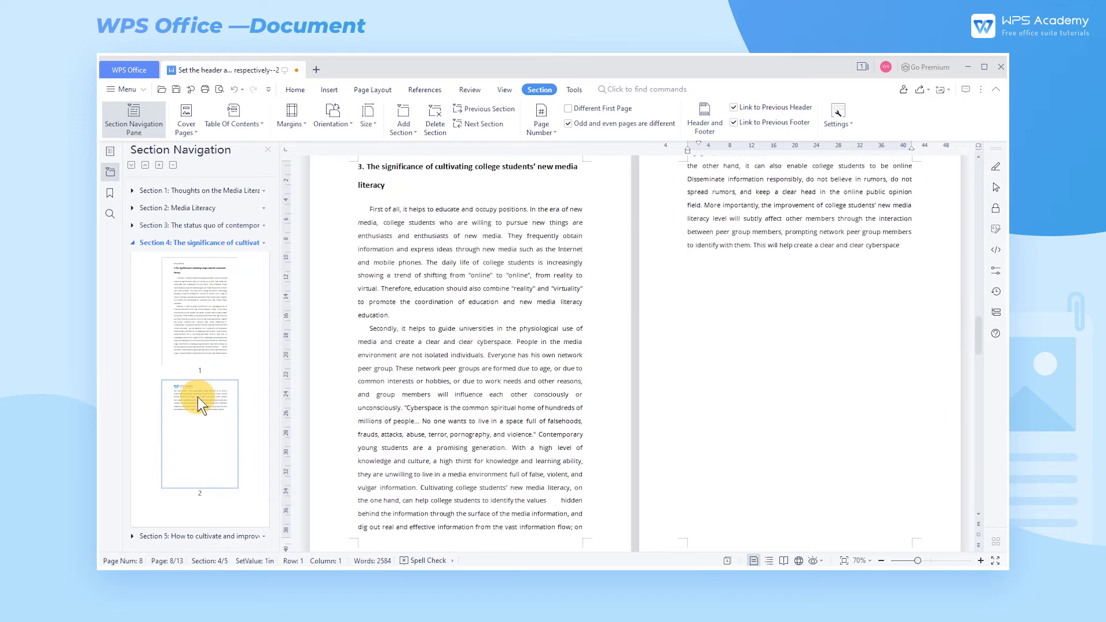
click(158, 243)
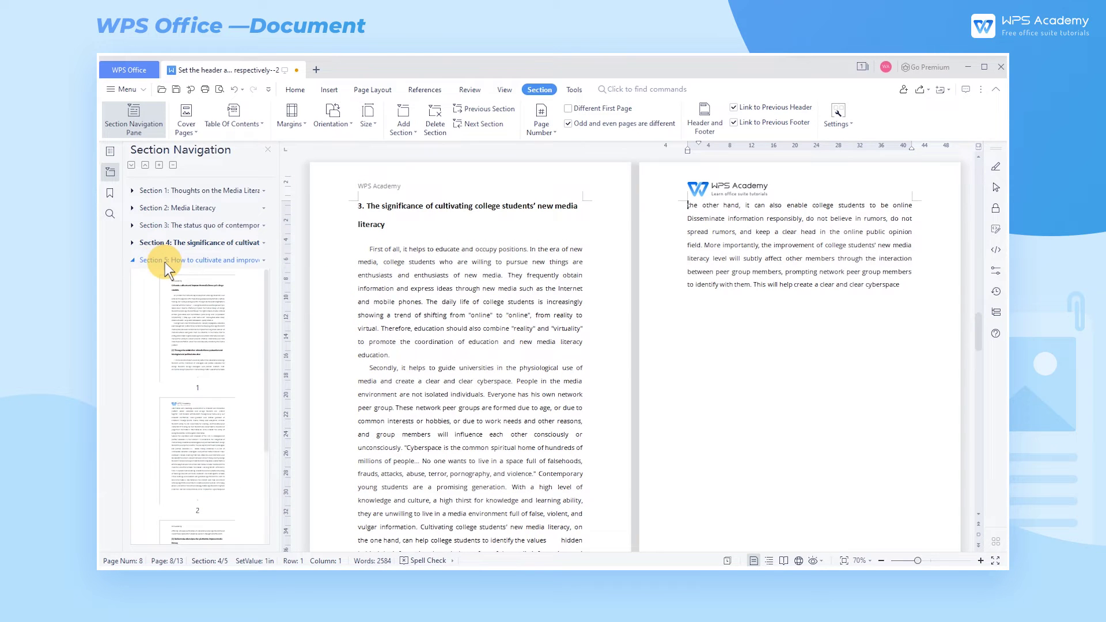
click(194, 344)
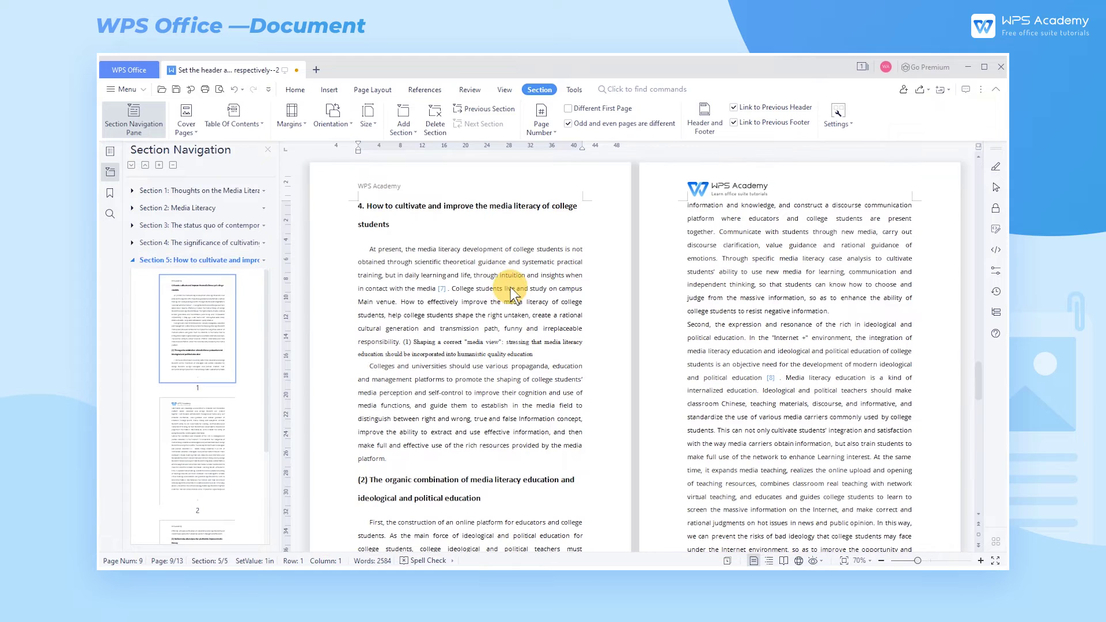
- Right-align the logo line in Section 5's even-page header
double_click(756, 196)
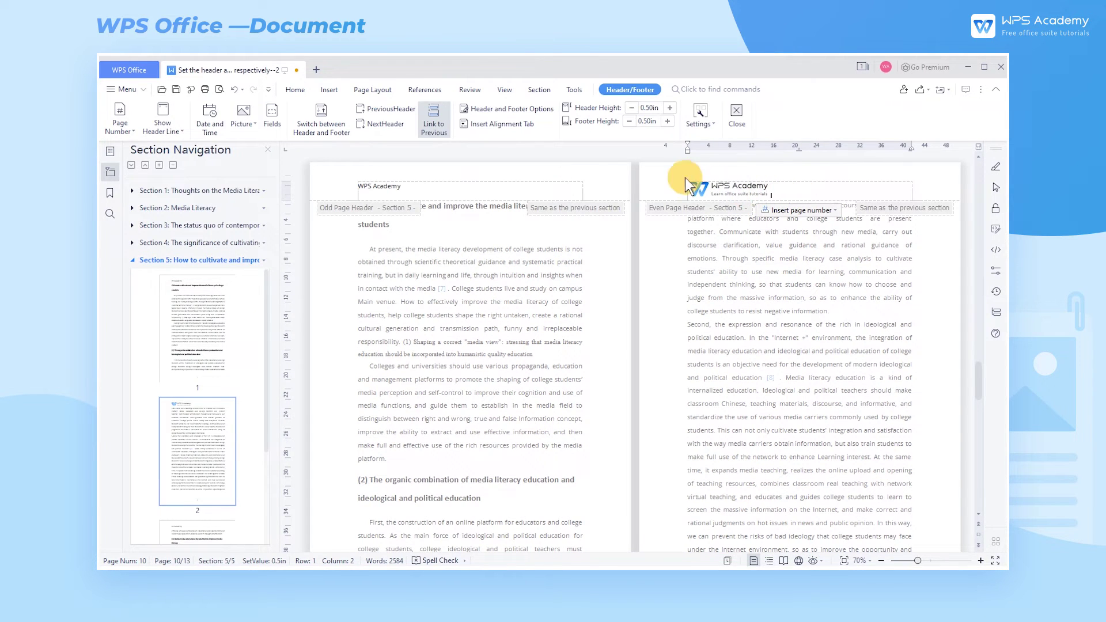
click(533, 110)
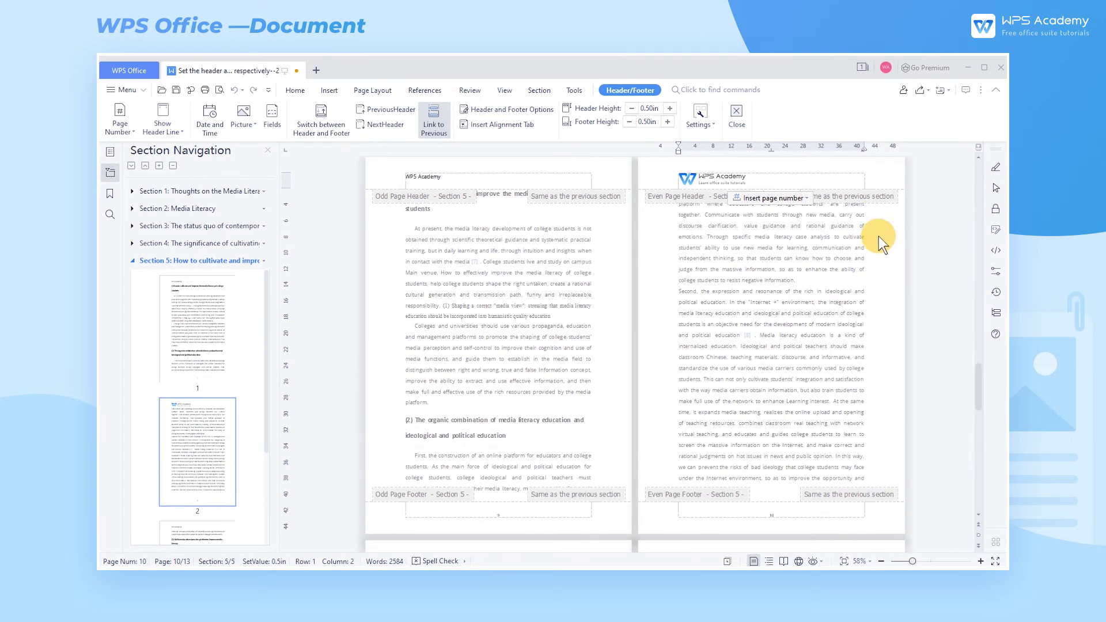
click(742, 181)
click(776, 181)
triple_click(709, 176)
click(819, 80)
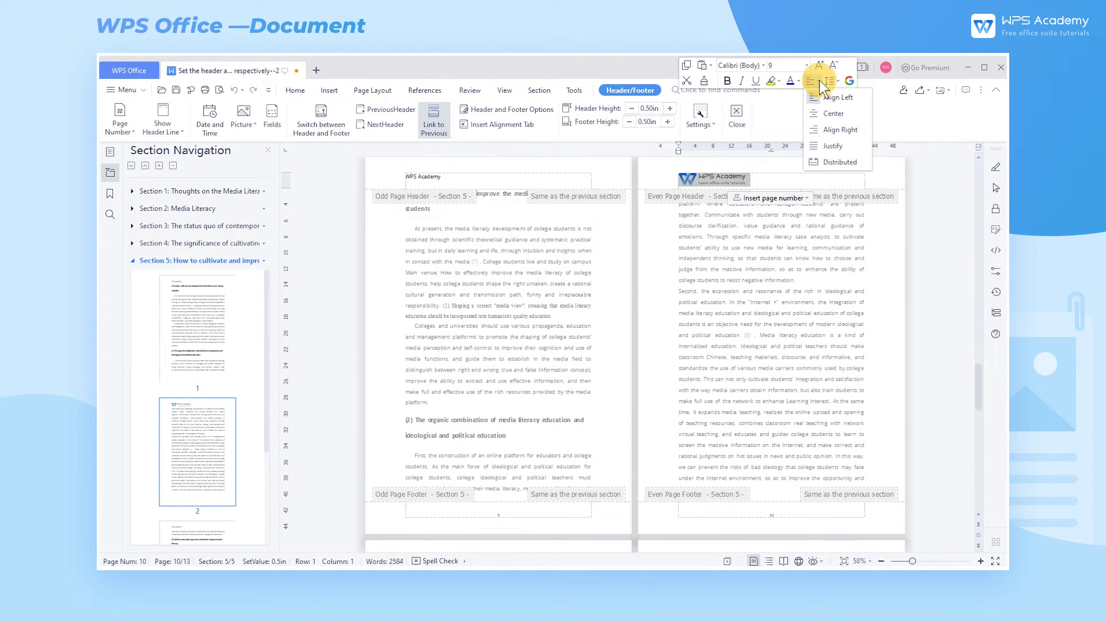
click(824, 129)
- Close the header and review the Section 4 and Section 3 pages
double_click(880, 354)
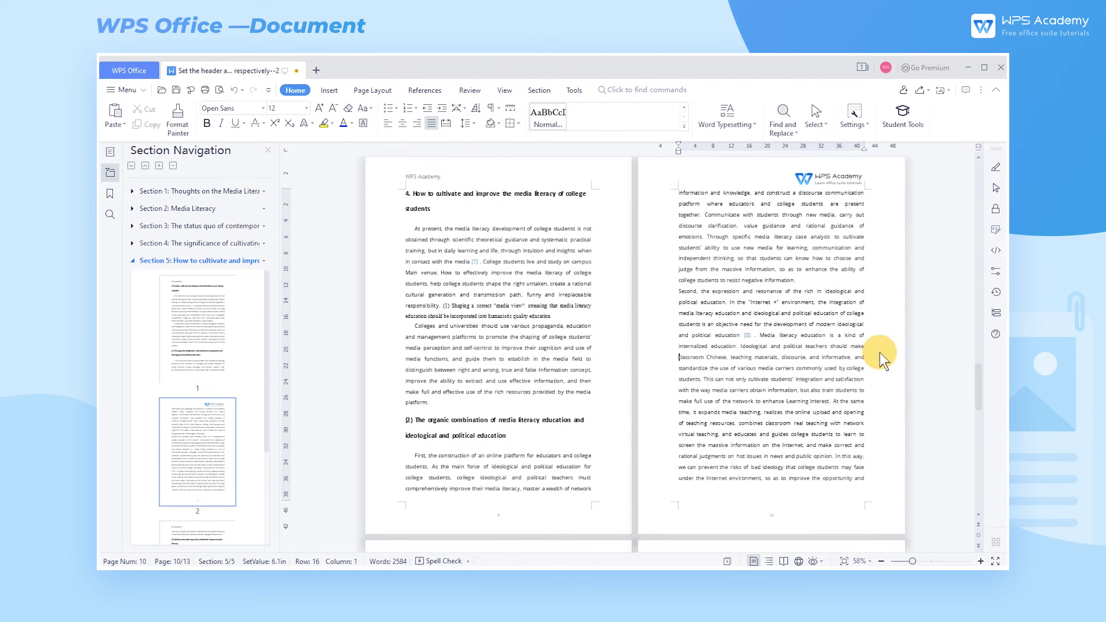
click(176, 243)
click(206, 422)
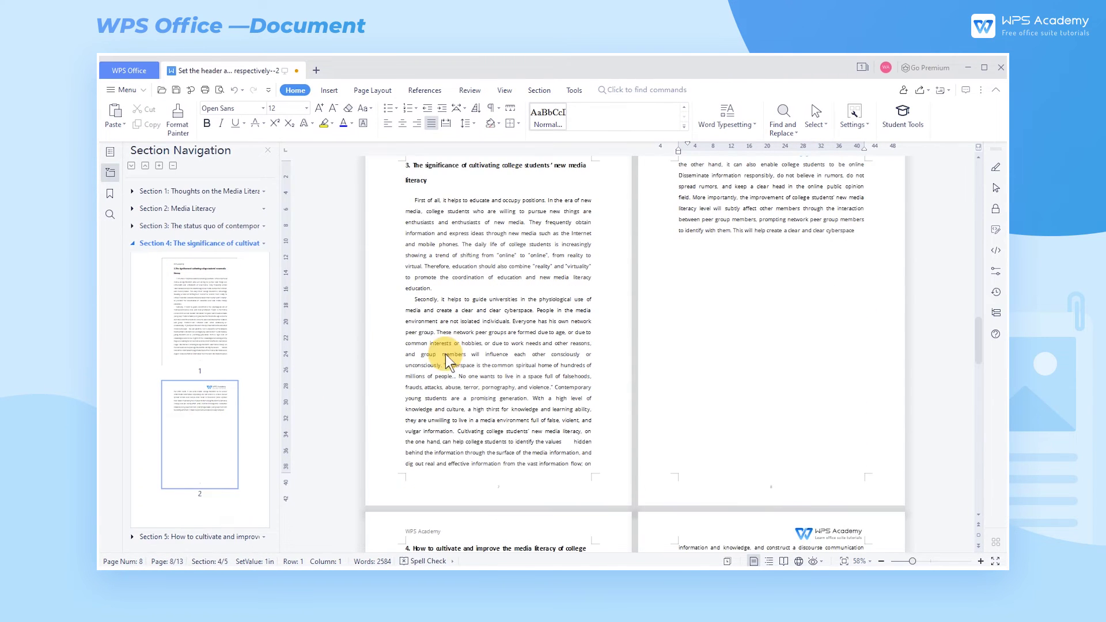
click(194, 226)
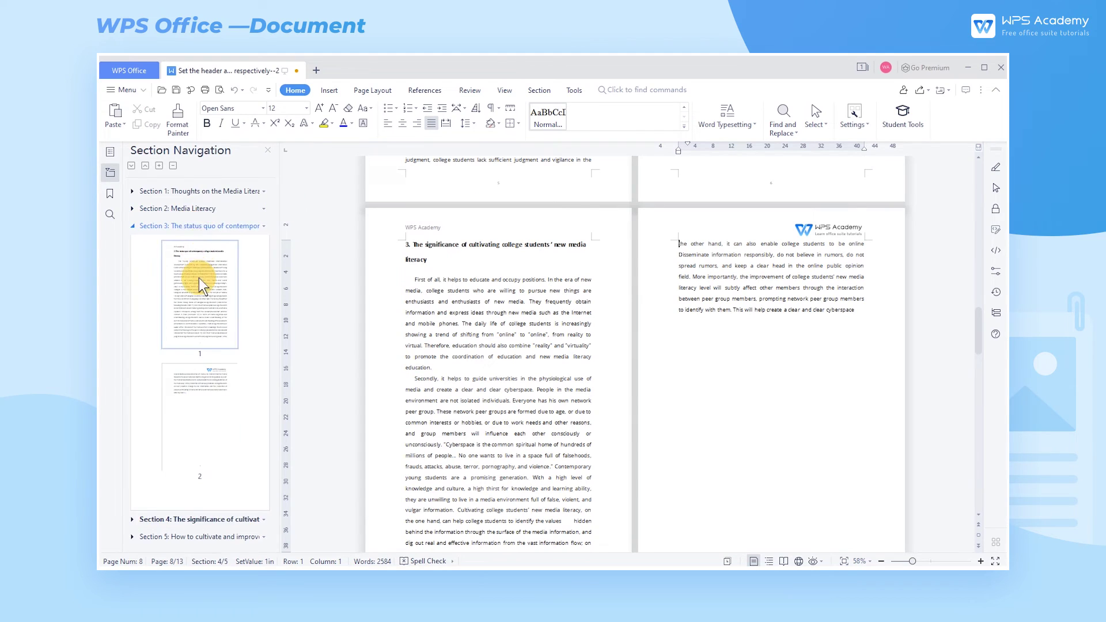
- Uncheck 'Even header link to previous' for Section 5 and select the header logo
click(201, 396)
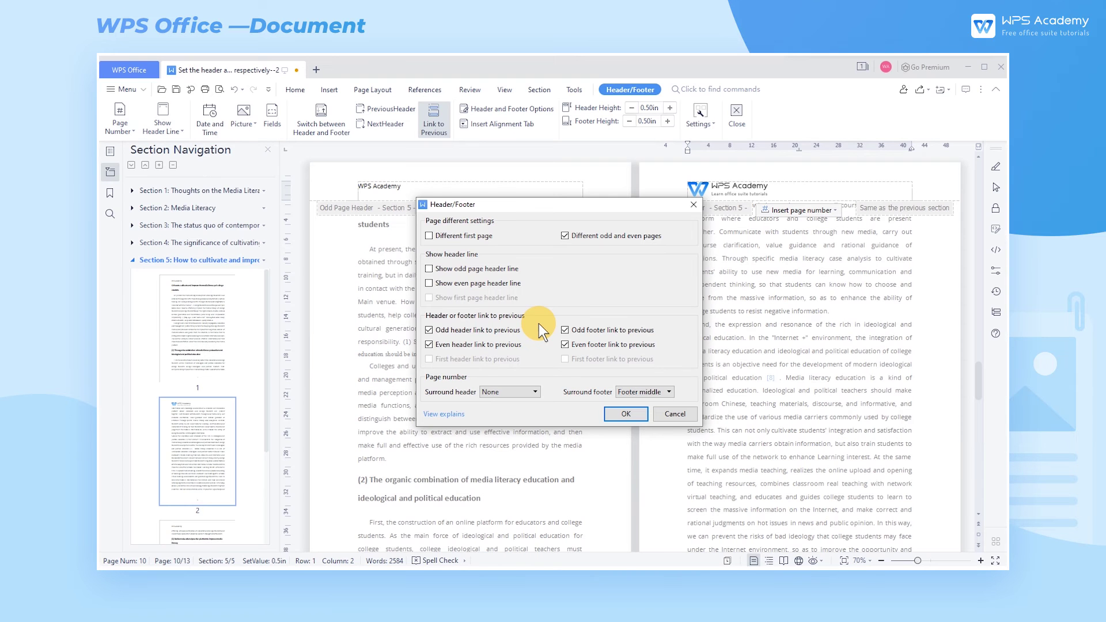
click(511, 345)
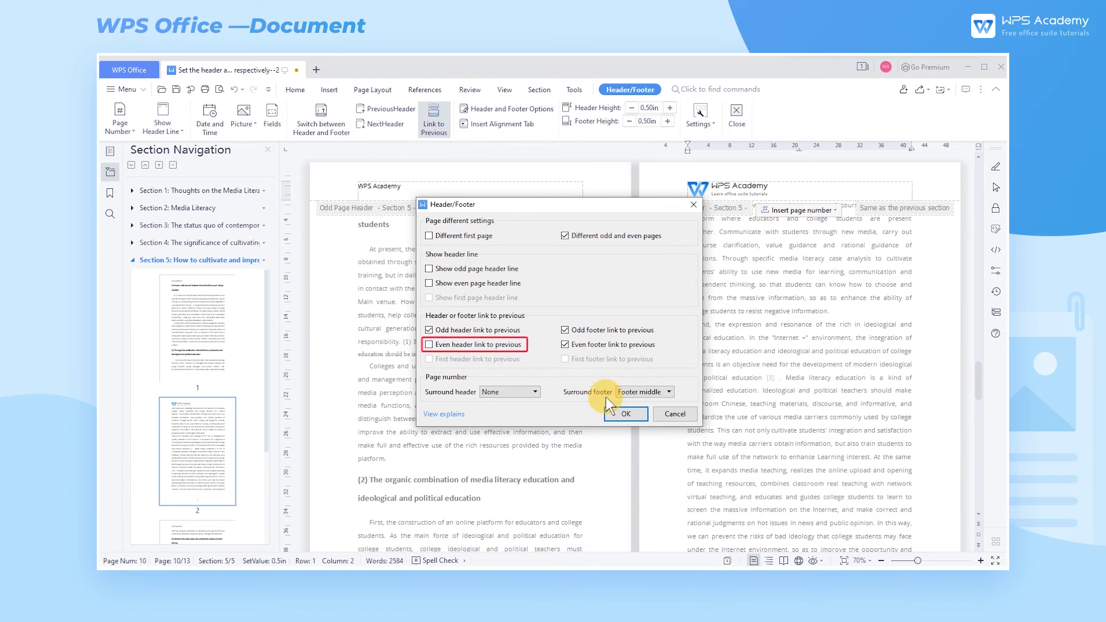
click(627, 413)
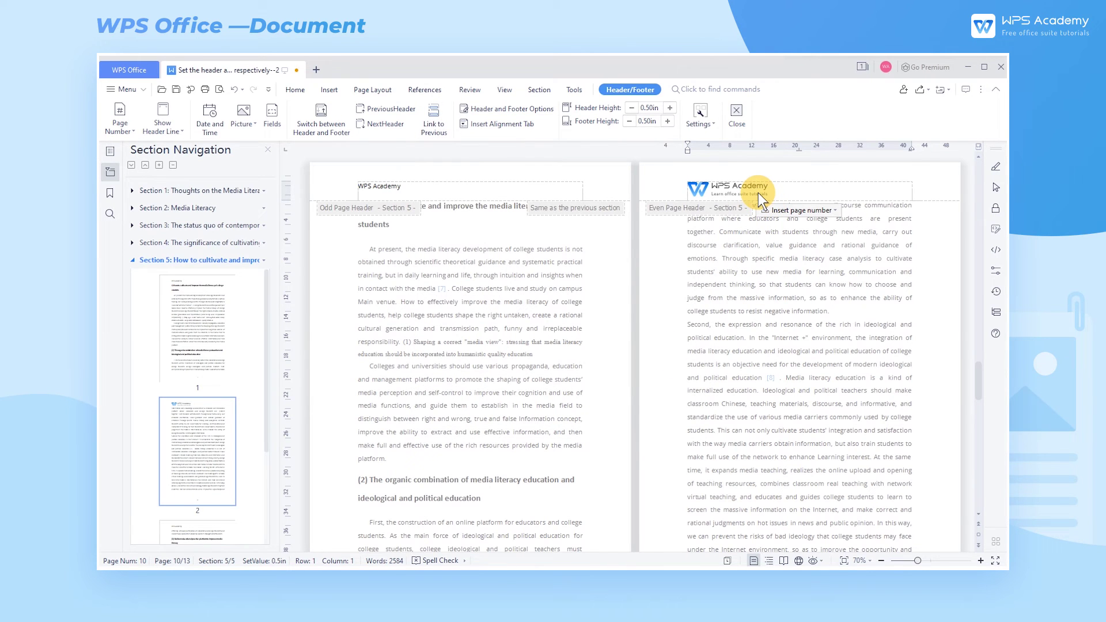
click(759, 193)
- Replace the even-page header logo with the date 10/27/2021 in Open Sans, size 16
key(Delete)
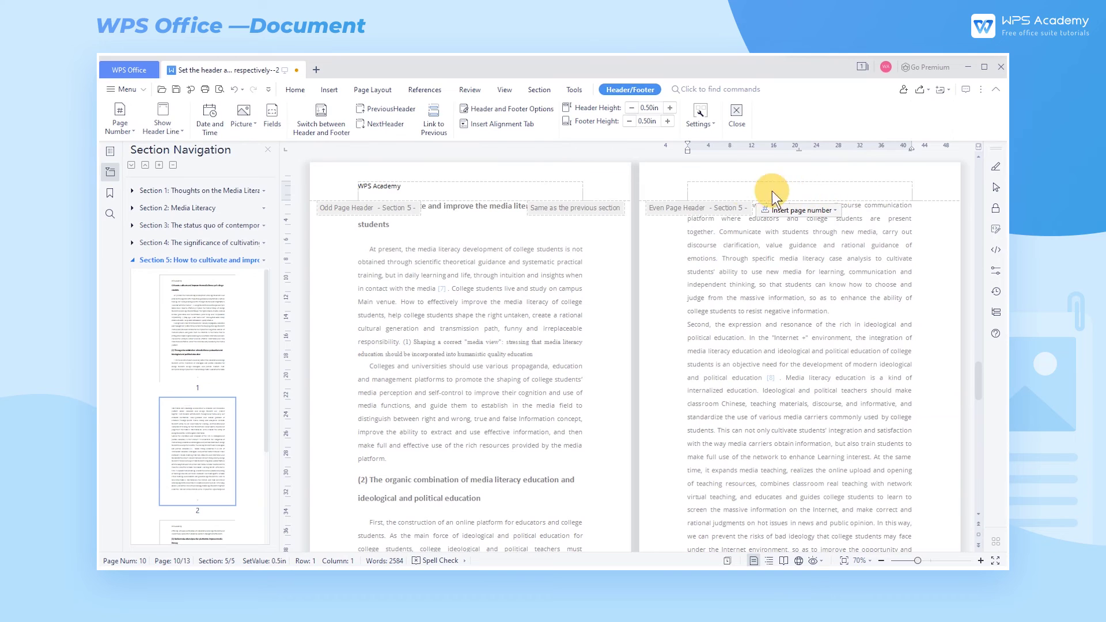
click(211, 121)
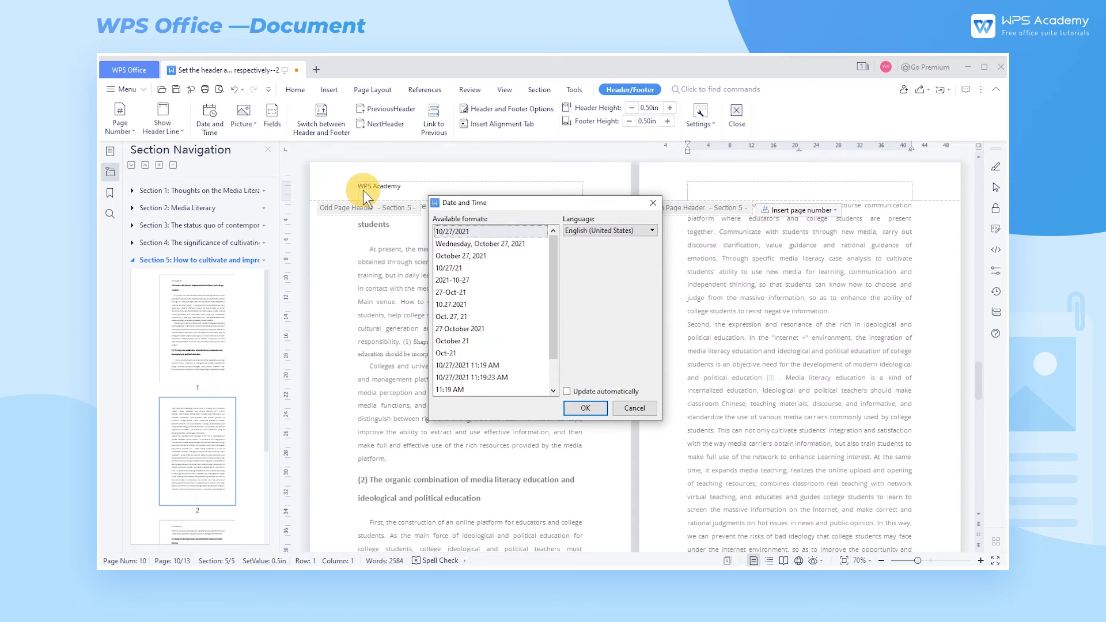
click(584, 408)
drag(718, 185, 683, 185)
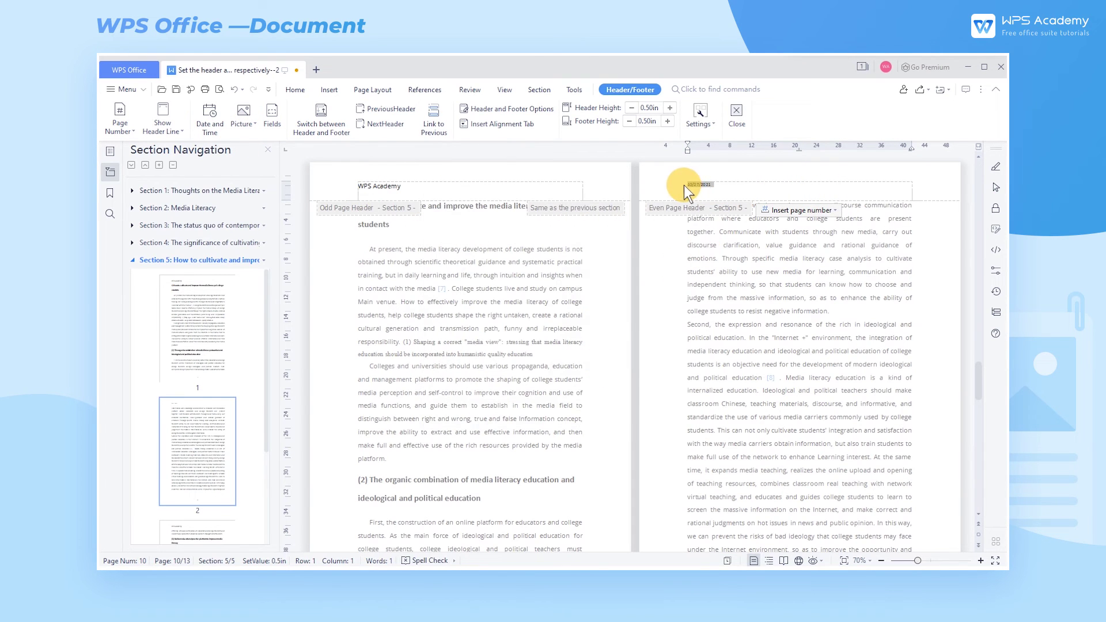
click(770, 158)
click(766, 183)
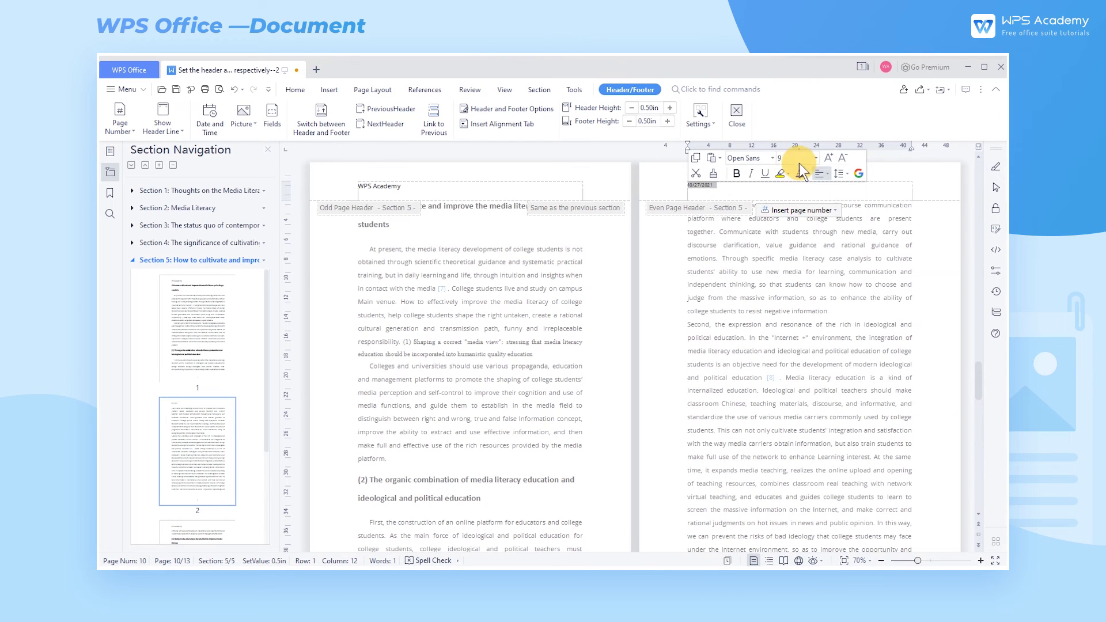
click(825, 157)
click(825, 157)
click(825, 157)
click(793, 196)
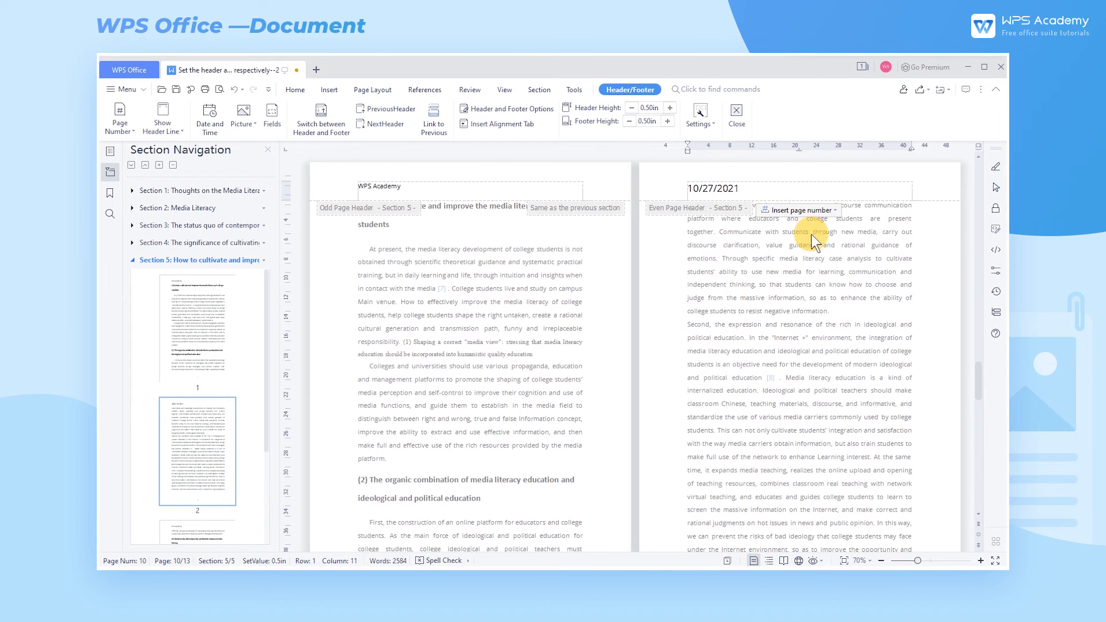
- Close the header and confirm Sections 4 and 3 still show the logo
double_click(935, 251)
scroll(902, 272, down, 2)
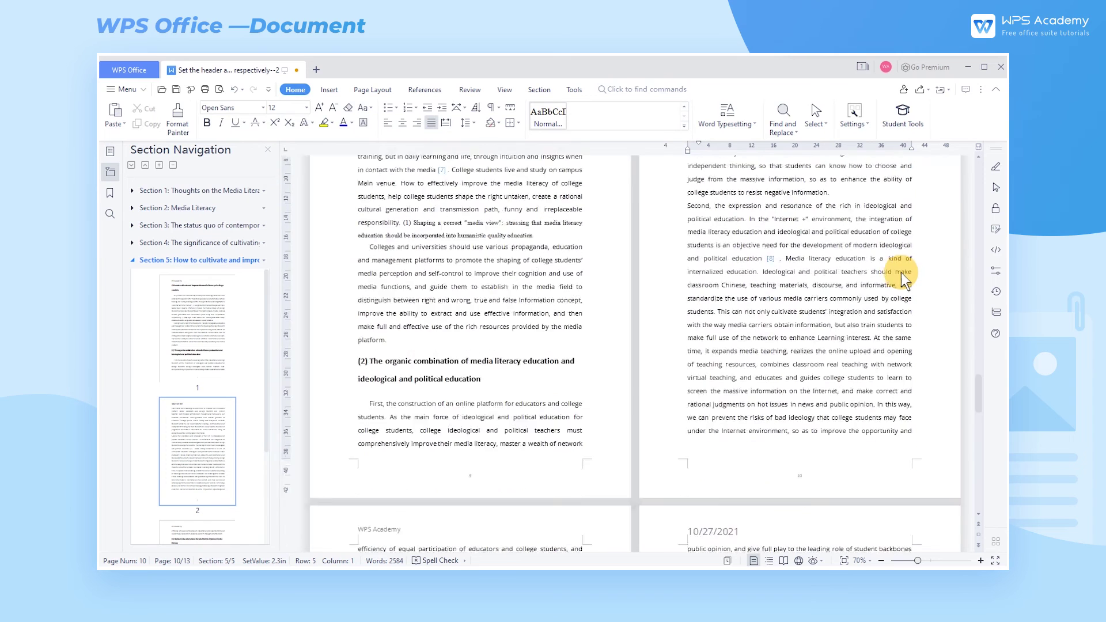
scroll(901, 272, down, 3)
click(199, 244)
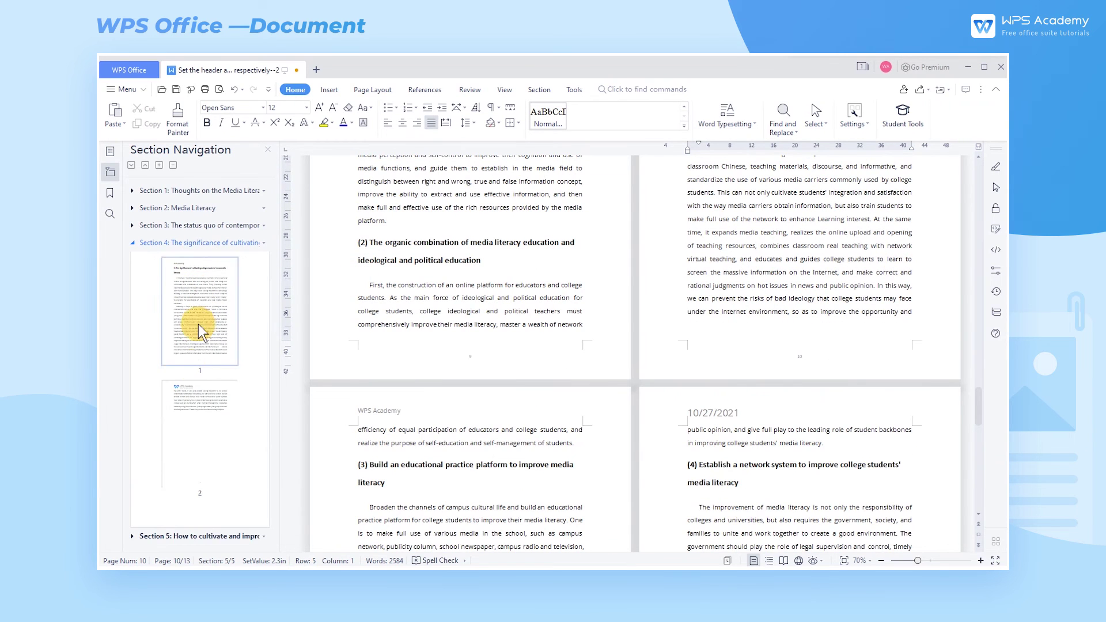
click(192, 397)
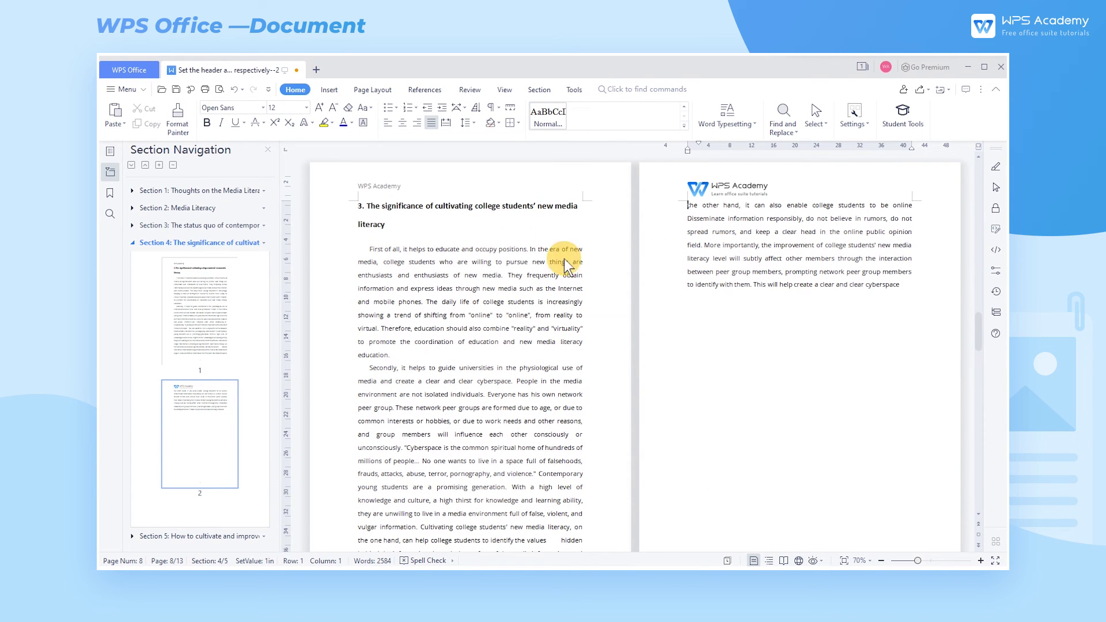
click(204, 227)
click(199, 389)
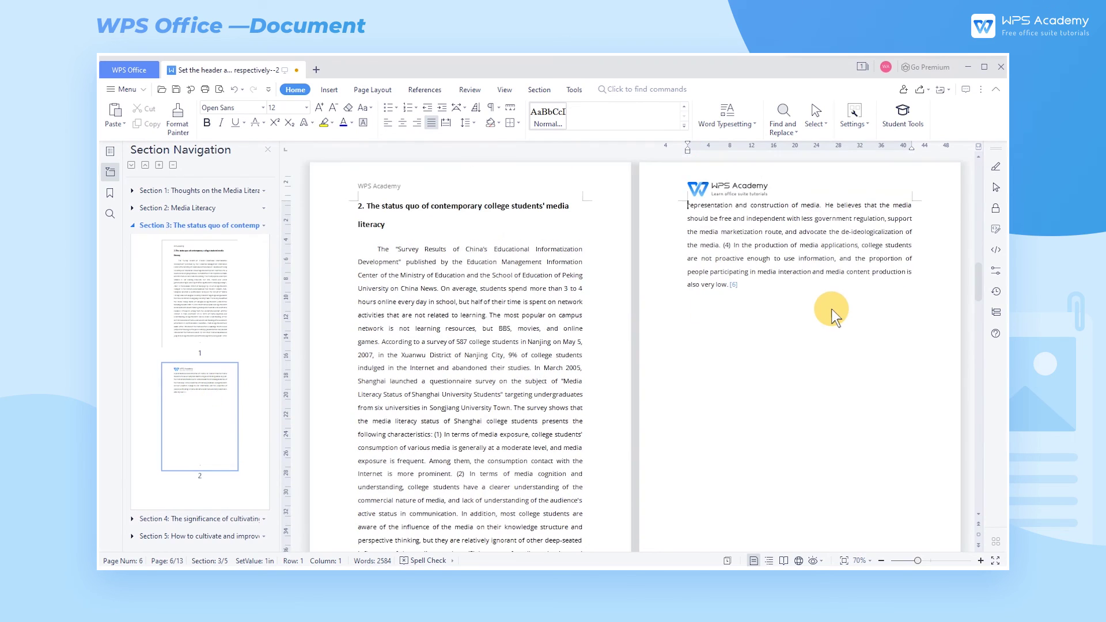